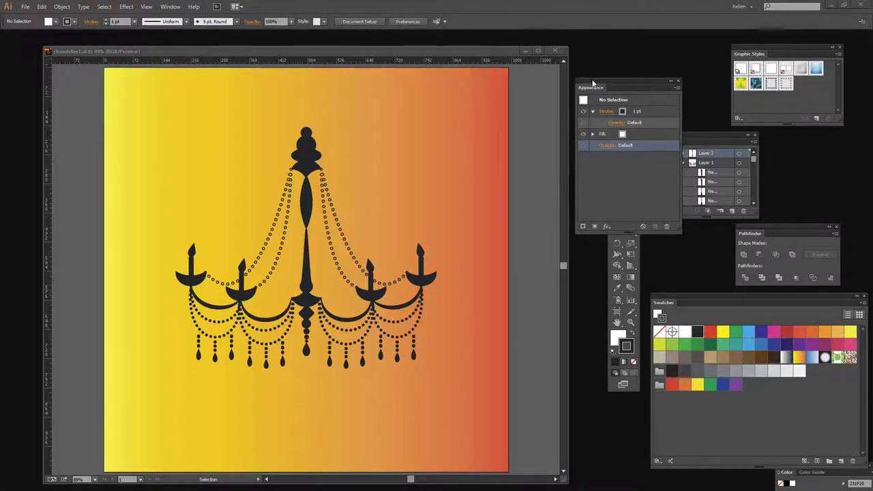
- Zoom in on the centre bead chains of the chandelier example, then return to the Selection tool
left_click_drag(593, 87, 696, 114)
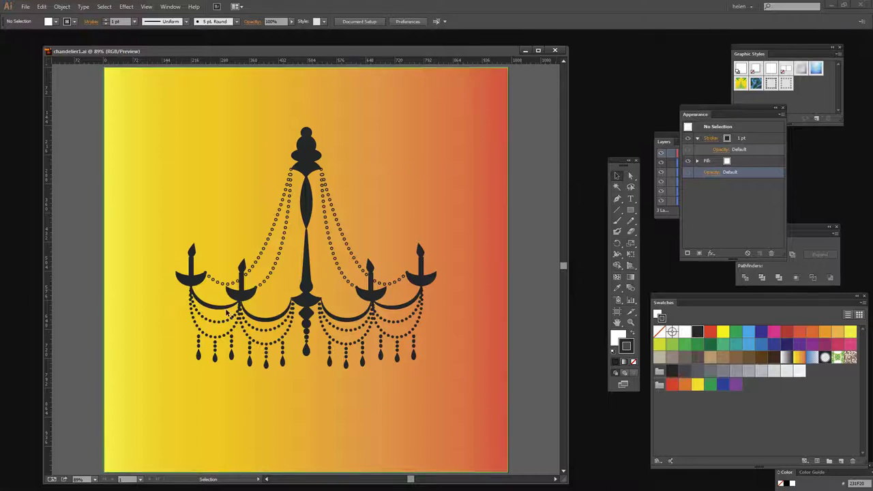
left_click(630, 322)
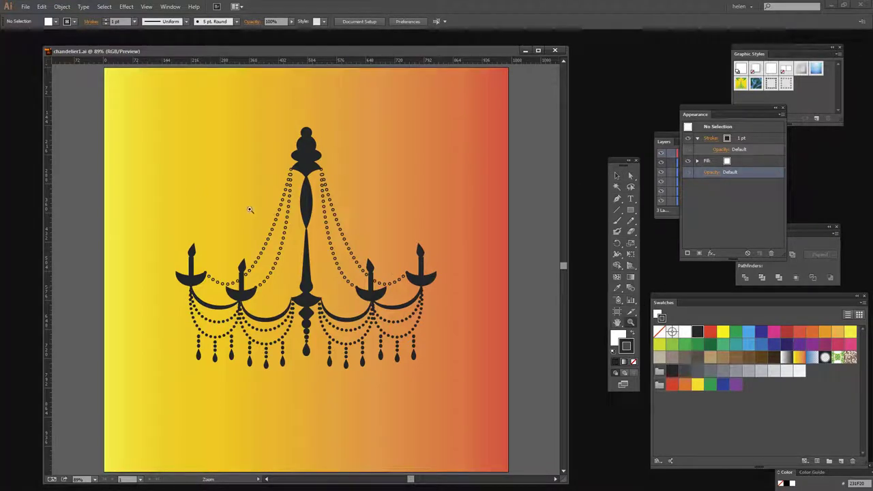
left_click_drag(250, 209, 394, 354)
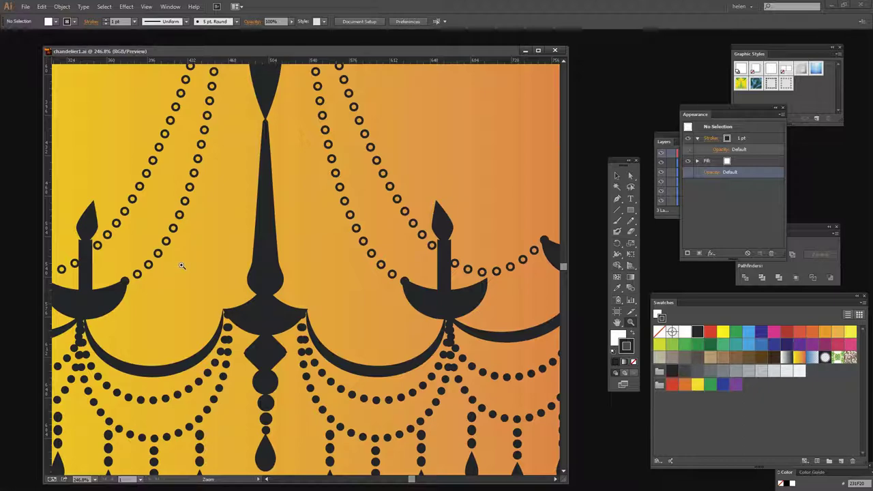
key("v")
- Create a new 1000 x 1000 pt document
left_click(25, 6)
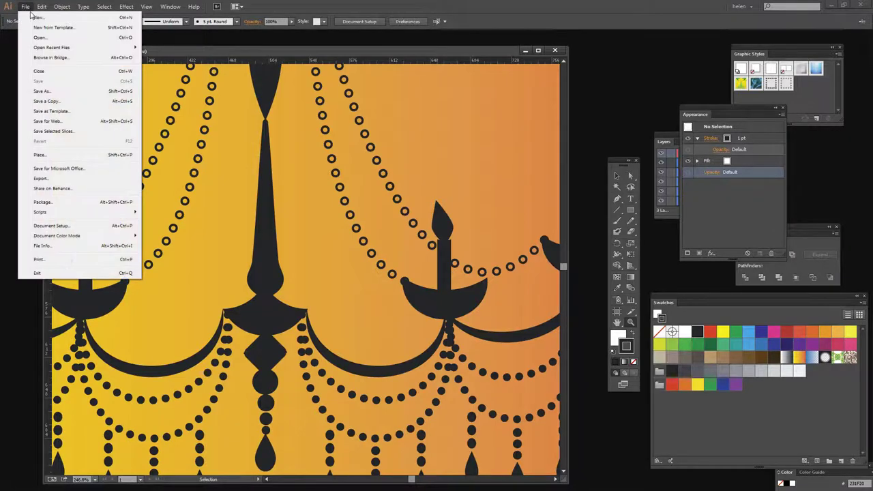
left_click(38, 17)
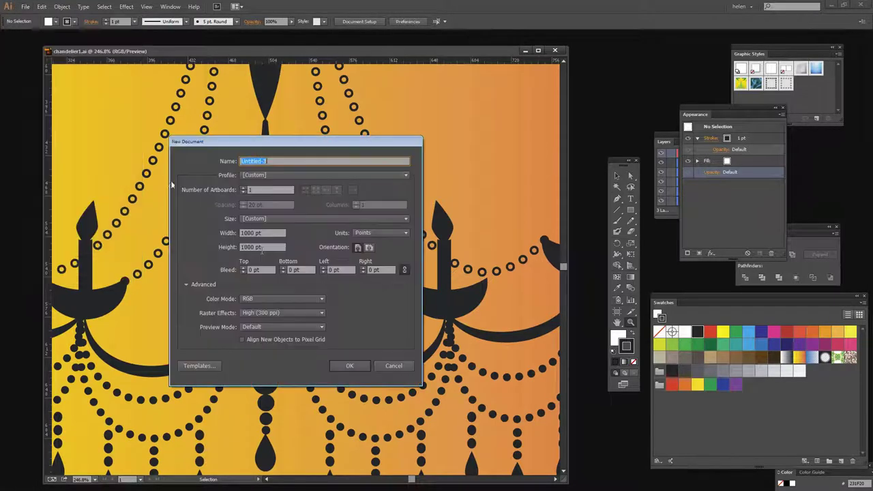
left_click(350, 366)
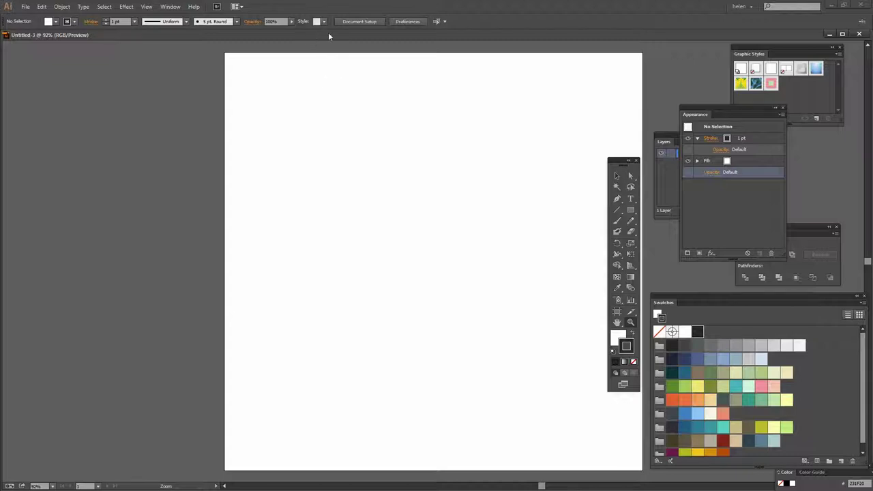
- Float the new document in its own resized window and fit the artboard in view
left_click_drag(328, 32, 279, 68)
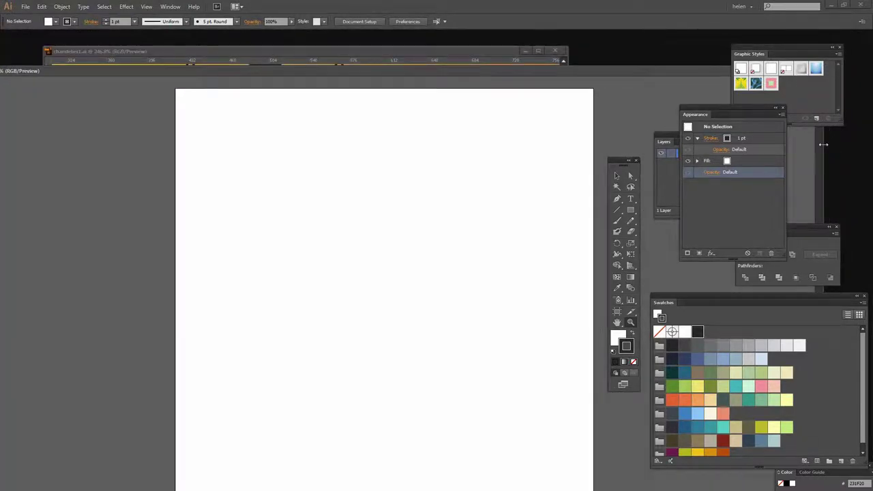
left_click_drag(824, 145, 470, 144)
left_click_drag(375, 68, 442, 53)
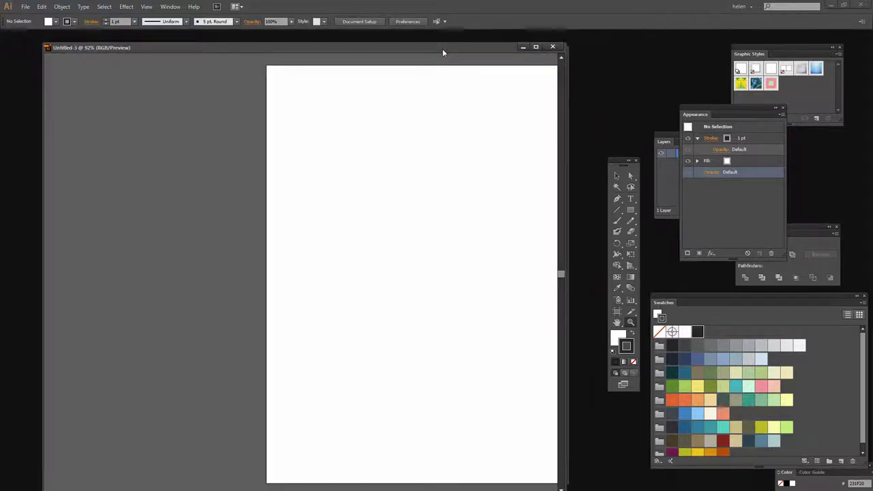
key("ctrl+0")
key("z")
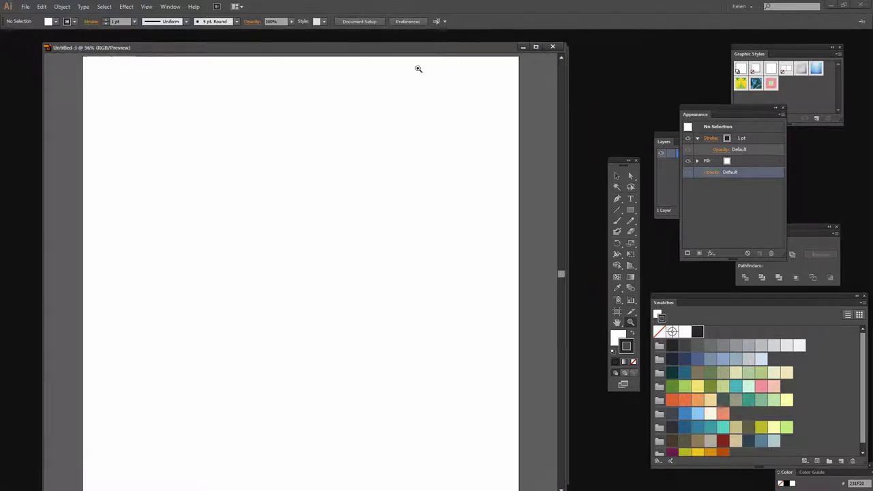
mouse_move(397, 44)
left_mouse_down()
mouse_move(392, 59)
mouse_move(388, 47)
left_mouse_up()
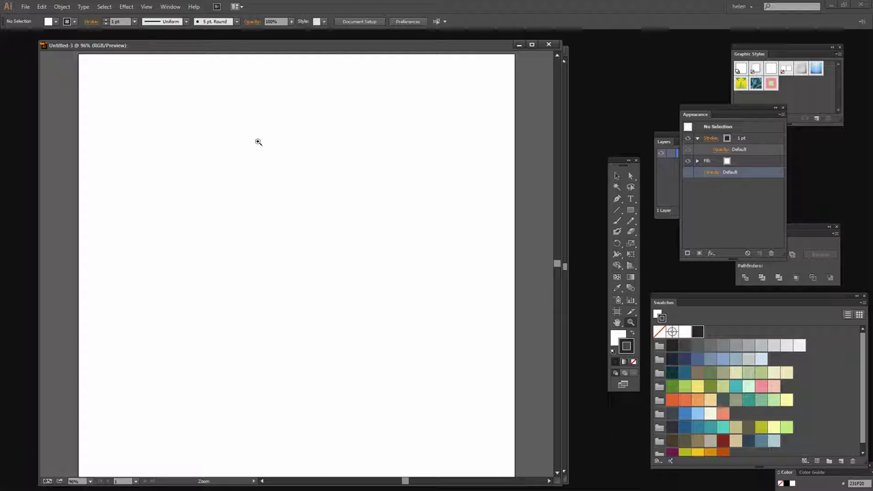
- Run the 'rectangle artboard size' script to add an artboard-sized rectangle
left_click(25, 8)
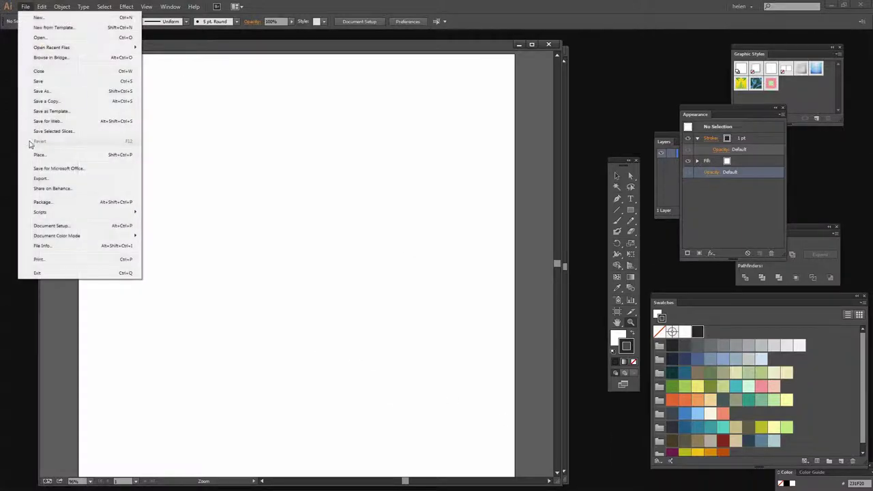
mouse_move(50, 214)
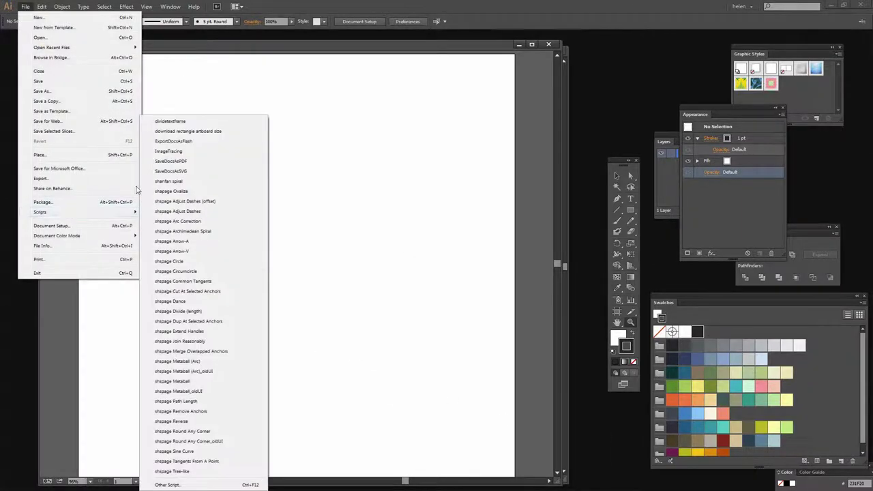
left_click(181, 133)
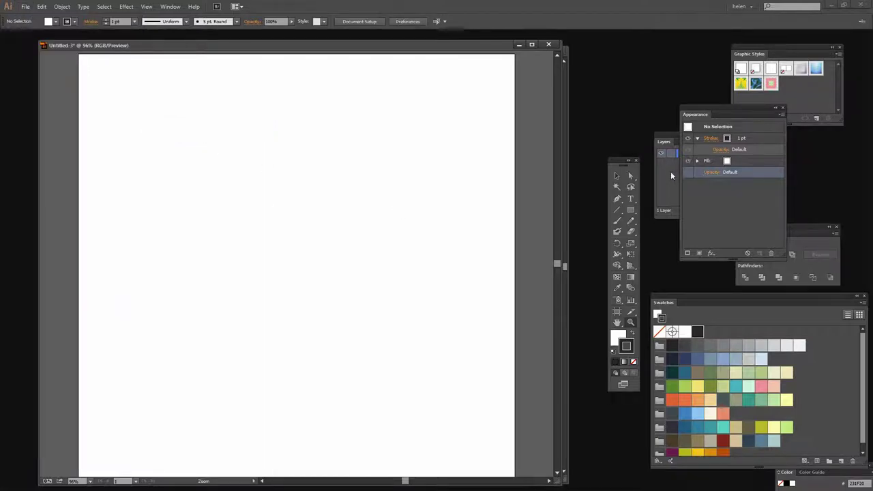
- Fill the artboard rectangle with teal and lock it in the Layers panel
left_click(673, 176)
left_click(733, 163)
left_click(745, 163)
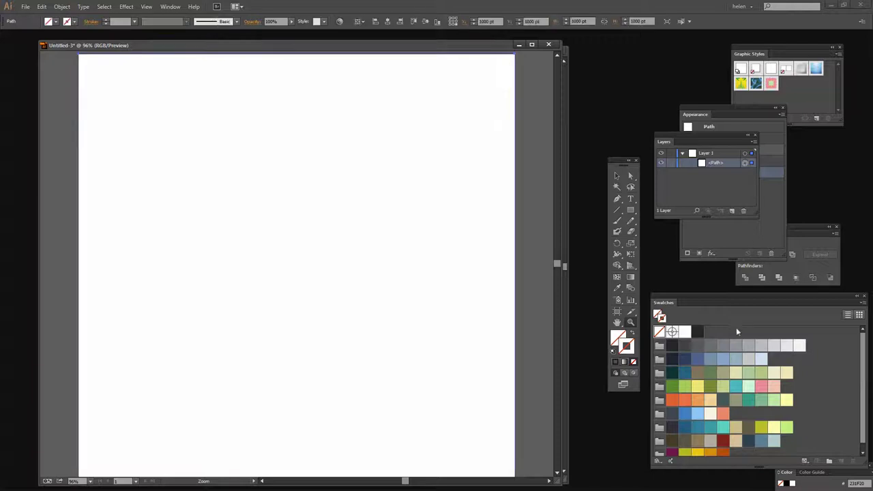
left_click(737, 388)
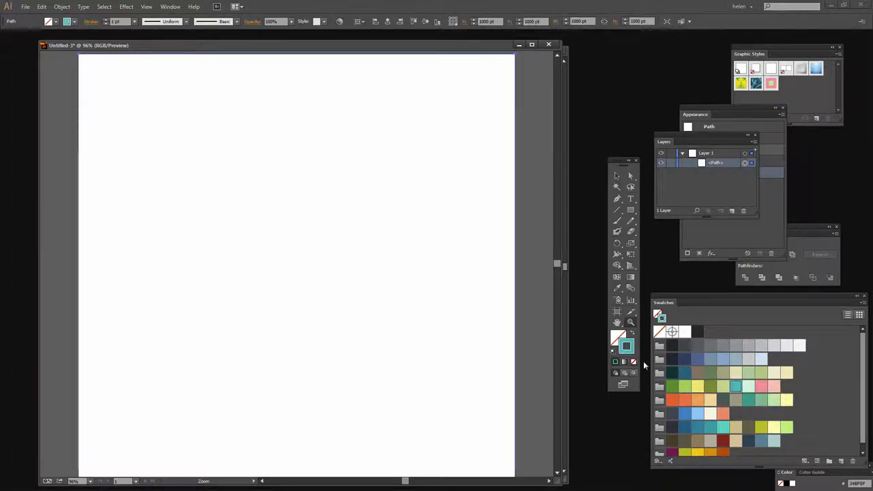
key("shift+x")
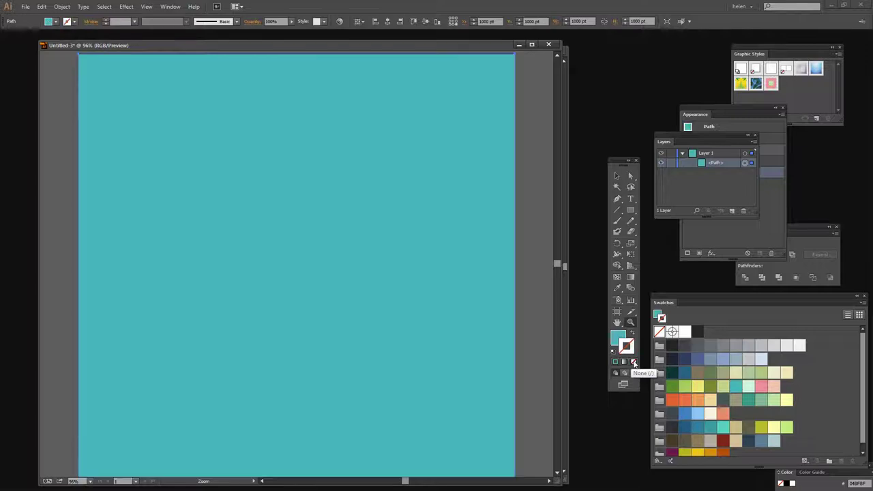
left_click(671, 164)
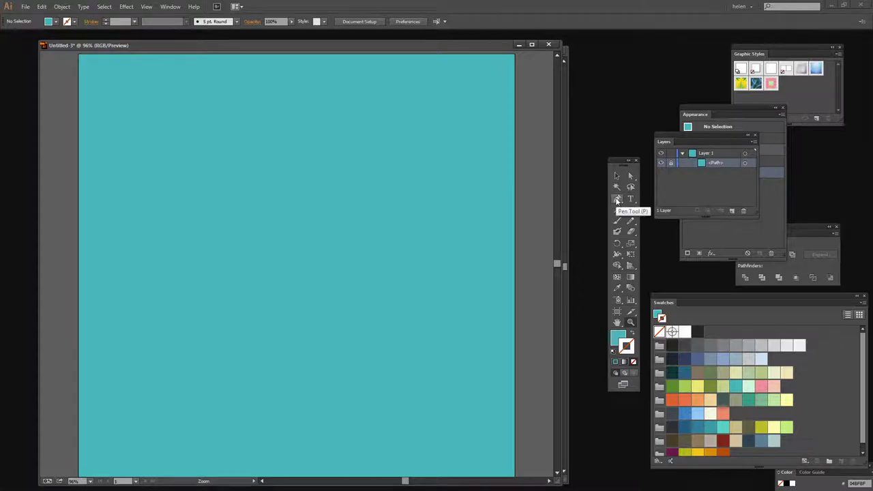
- Draw a U-shaped Pen curve from the top-left across the artboard, black stroke and no fill
left_click(616, 200)
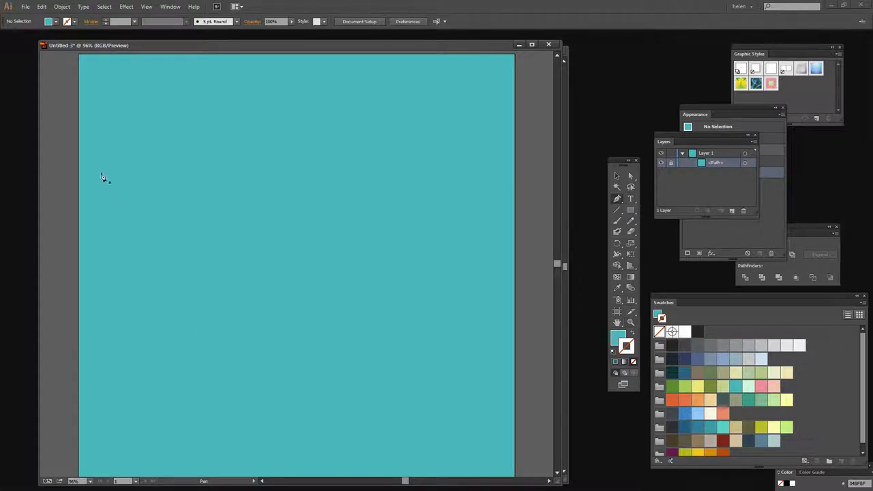
left_click_drag(125, 108, 125, 125)
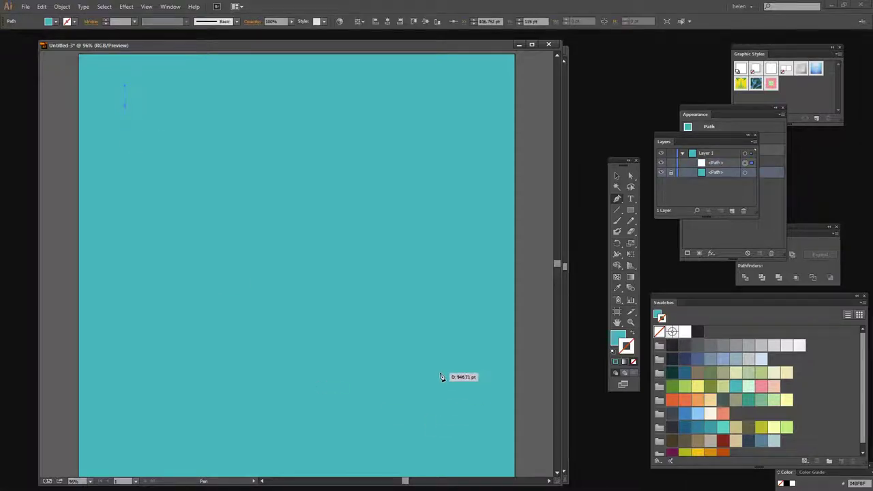
scroll(539, 194, "right", 3)
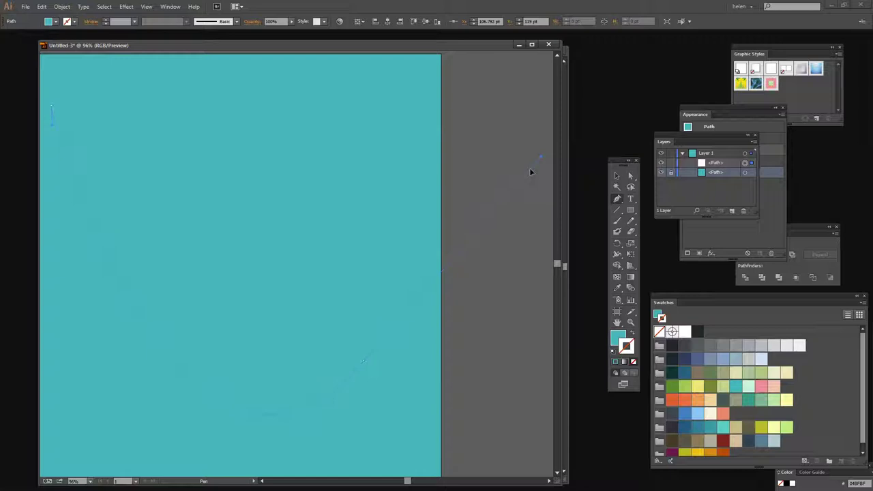
left_click(520, 109)
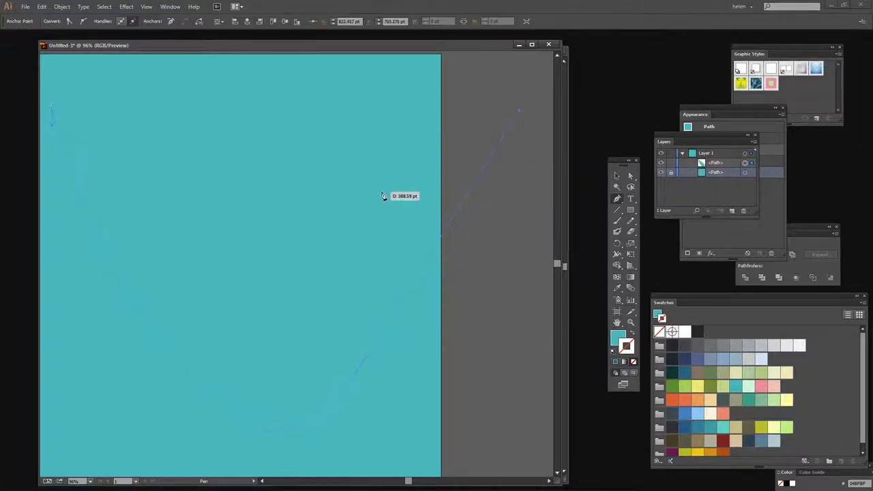
key("ctrl+0")
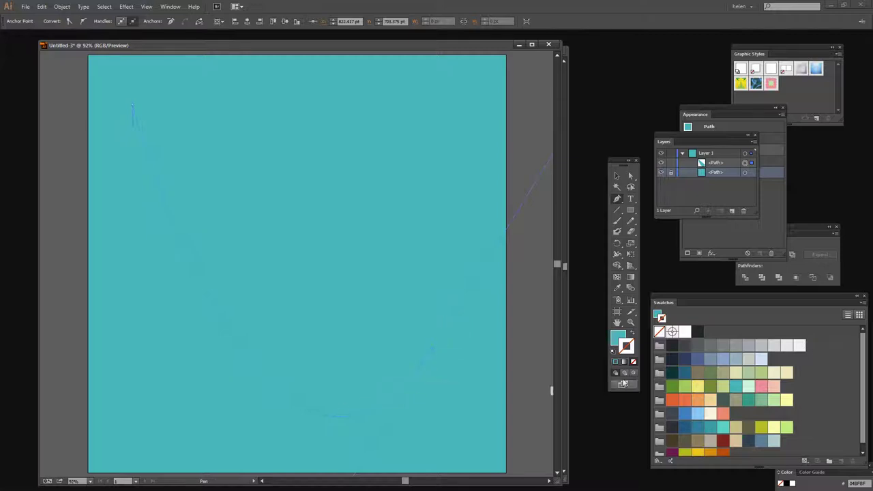
left_click(631, 335)
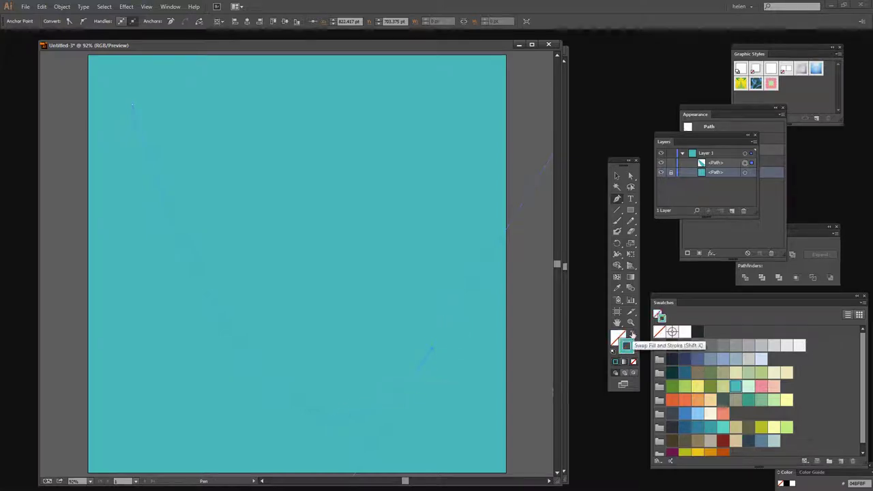
left_click(697, 332)
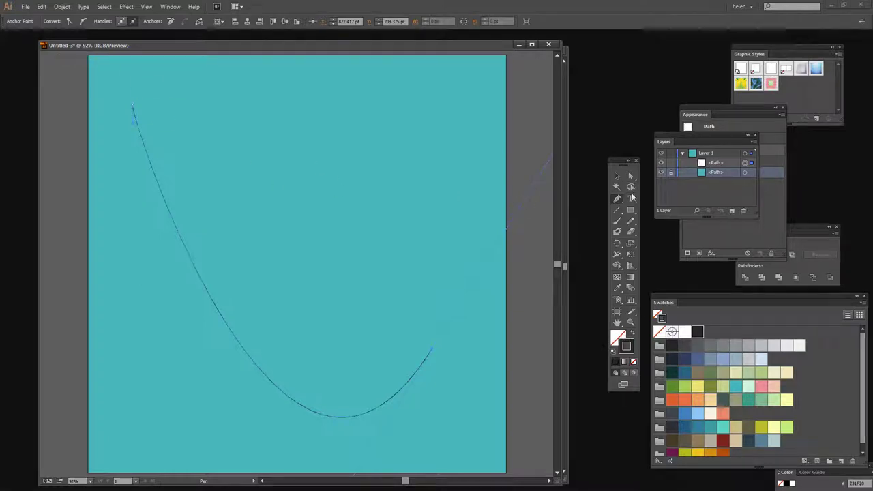
- Increase the curve's stroke weight to 48 pt in the Appearance panel
left_click(706, 235)
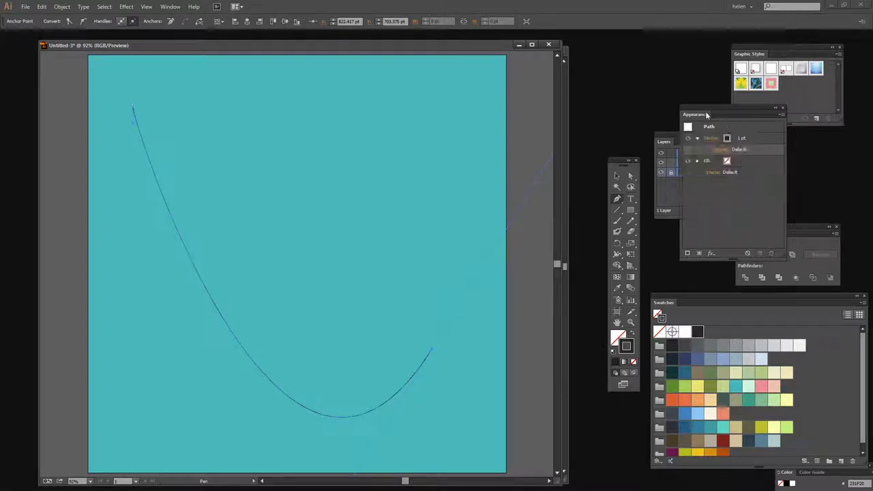
mouse_move(708, 114)
left_mouse_down()
mouse_move(507, 135)
mouse_move(408, 124)
left_mouse_up()
left_click(438, 151)
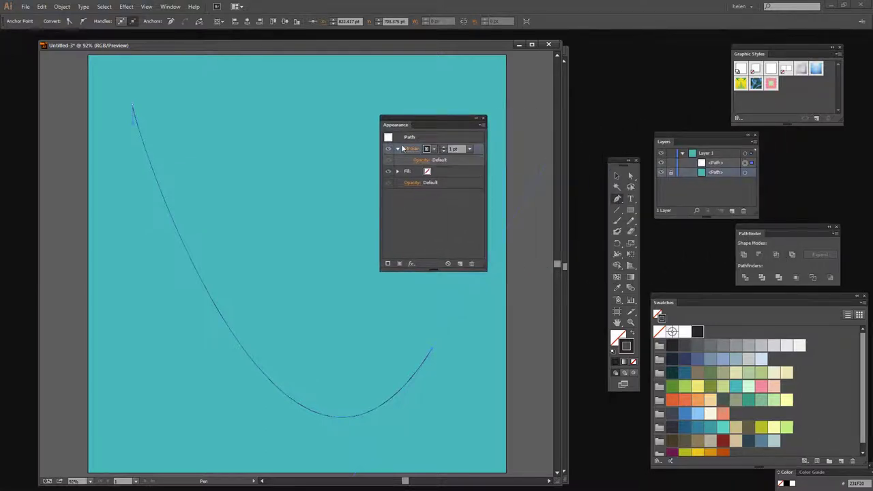
left_click(444, 146)
left_click_drag(443, 148, 443, 148)
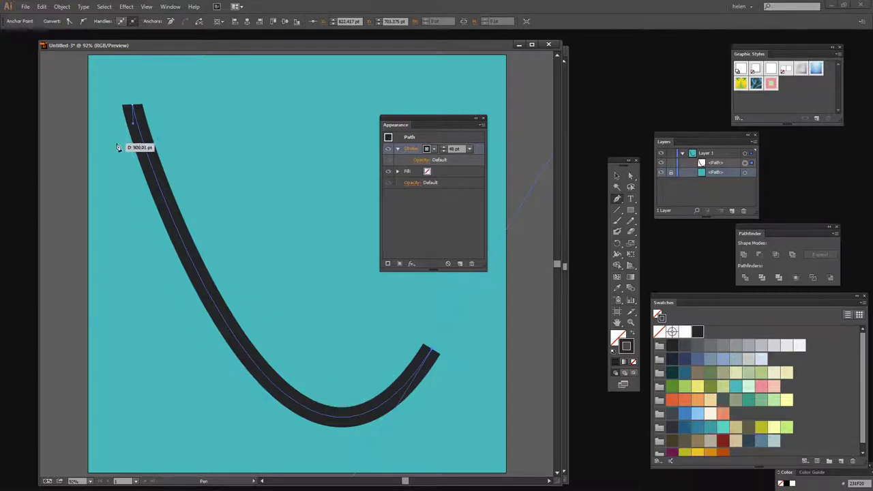
- Give the stroke round caps and a dashed line with 0 pt dash and 54 pt gap
left_click(410, 151)
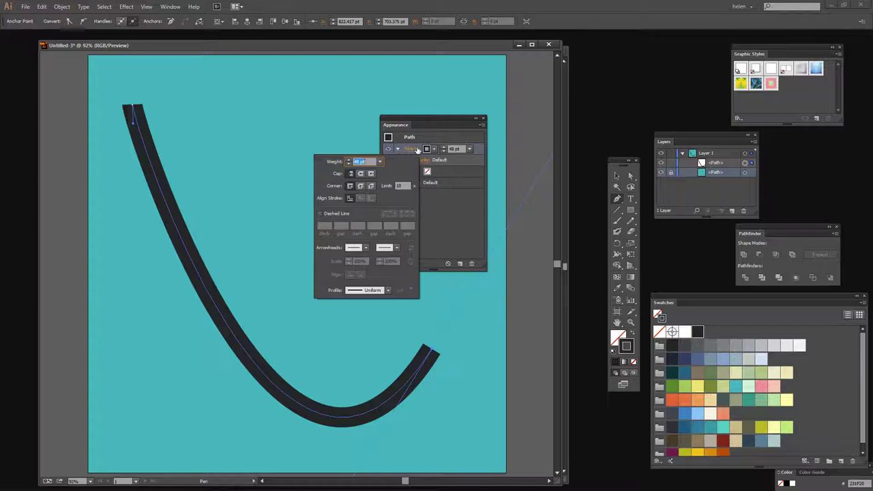
left_click(361, 174)
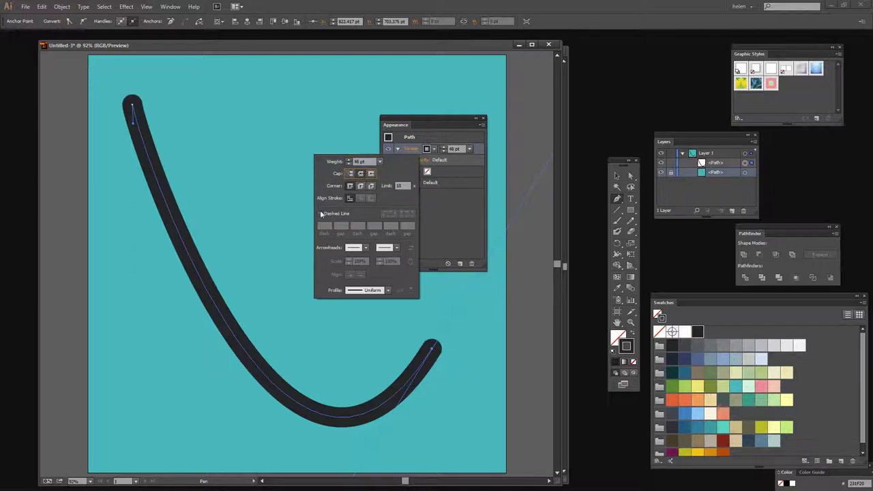
left_click(320, 216)
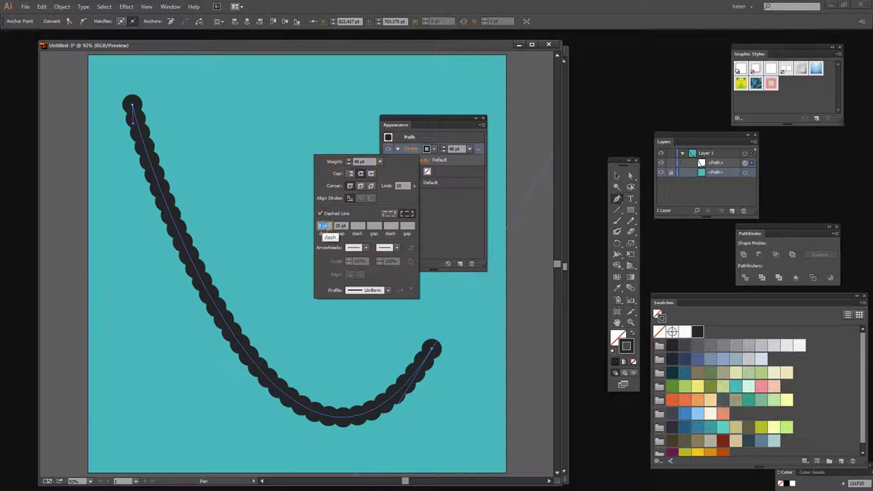
left_click(340, 226)
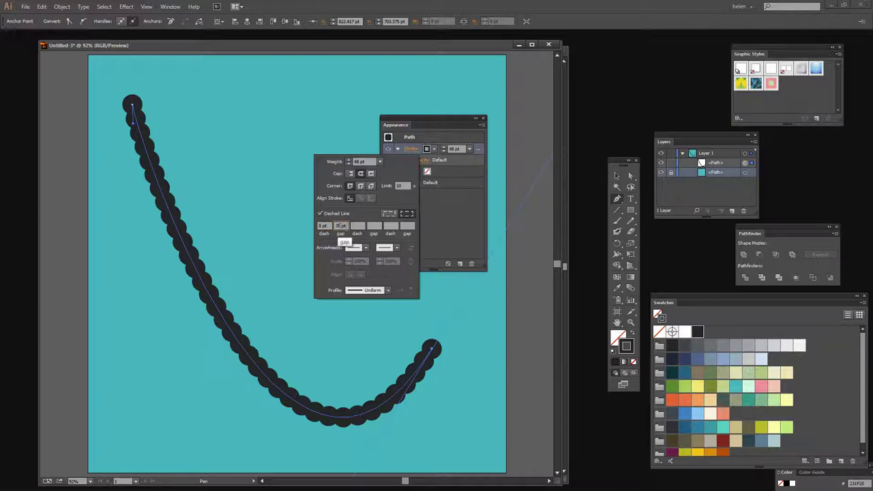
key("Up")
key("Up")
key("Up")
key("Up")
key("Up")
key("Up")
key("Up")
key("Up")
key("Up")
key("Up")
key("Up")
key("Up")
key("Up")
key("Up")
key("Up")
key("Up")
key("Up")
key("Up")
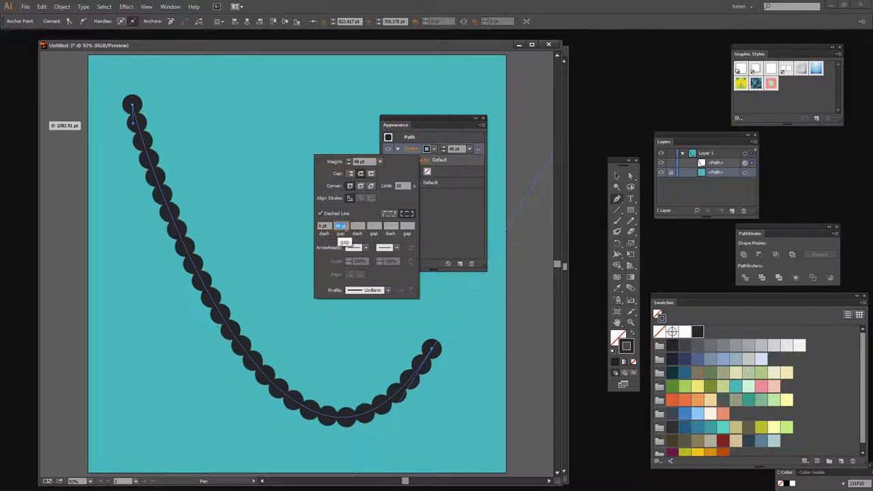
key("Up")
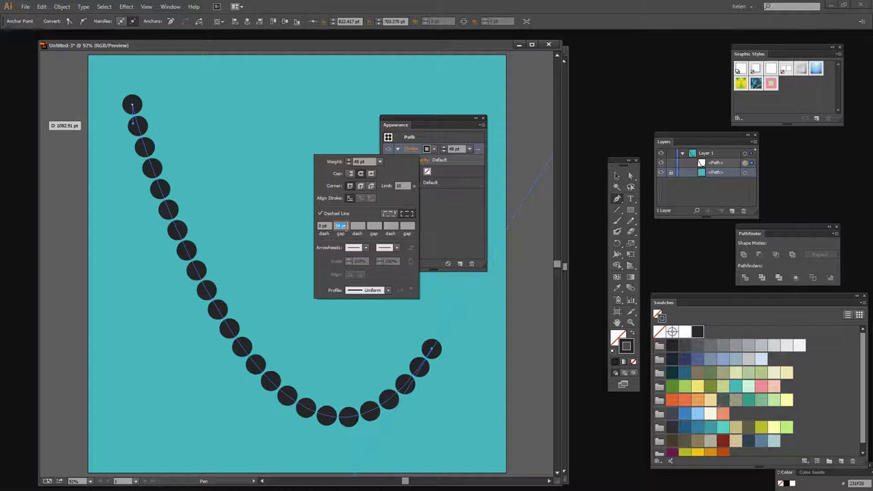
key("Down")
key("Down")
key("Down")
key("Down")
key("Down")
key("Down")
key("Down")
key("Down")
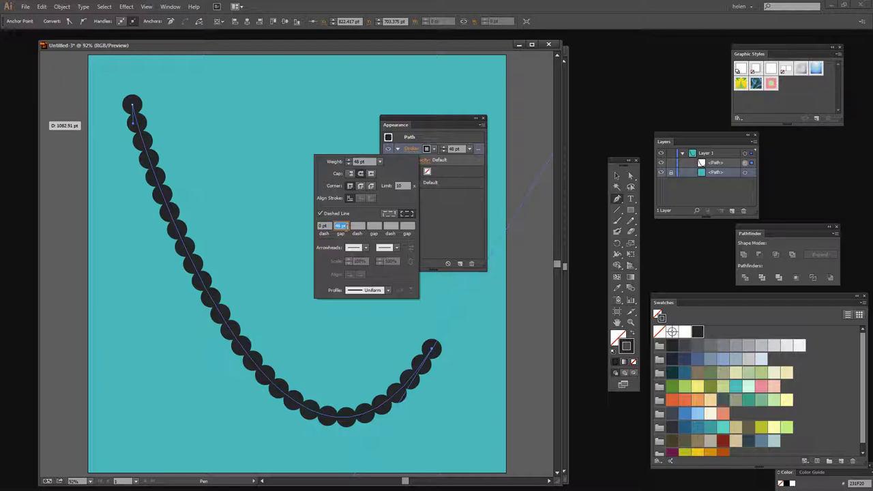
key("Up")
key("Up")
key("Up")
key("Up")
key("Up")
key("Up")
key("Up")
key("Up")
key("Up")
key("Up")
key("Up")
key("Up")
key("Up")
key("Up")
key("Up")
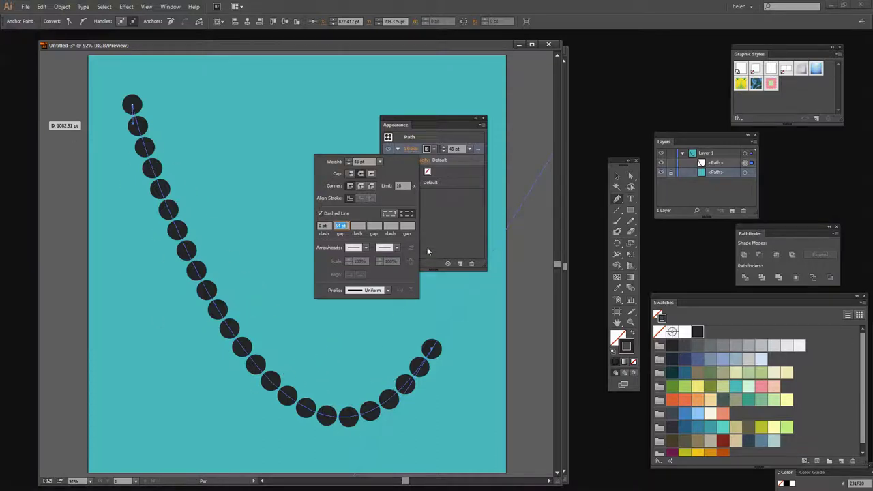
left_click(441, 224)
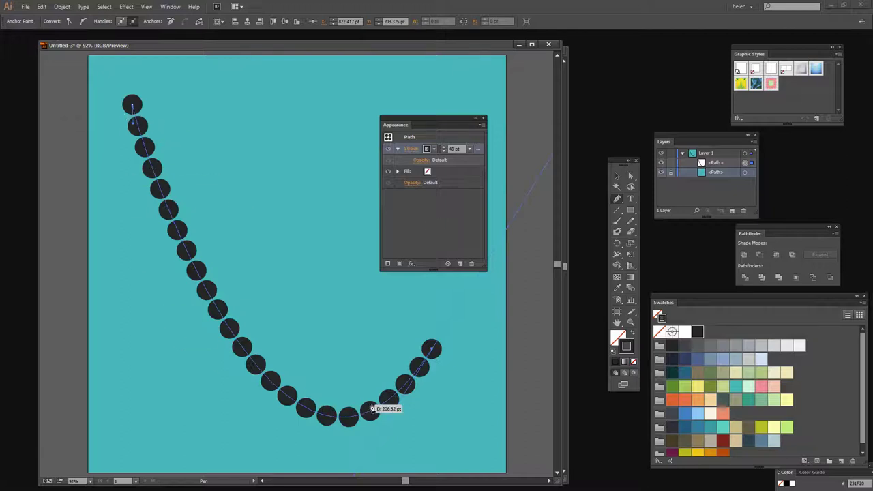
- Duplicate the 48 pt dashed Stroke entry in the Appearance panel
left_click(486, 139)
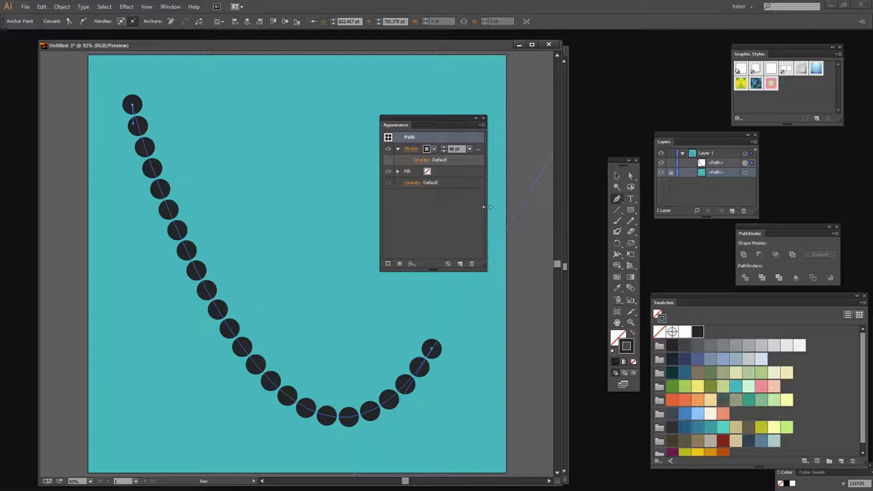
left_click_drag(486, 206, 533, 206)
left_click(502, 147)
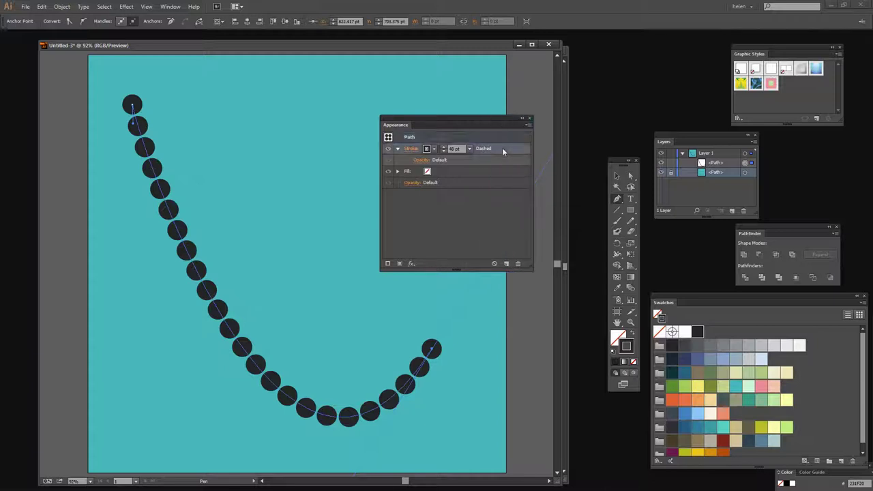
left_click_drag(502, 146, 506, 264)
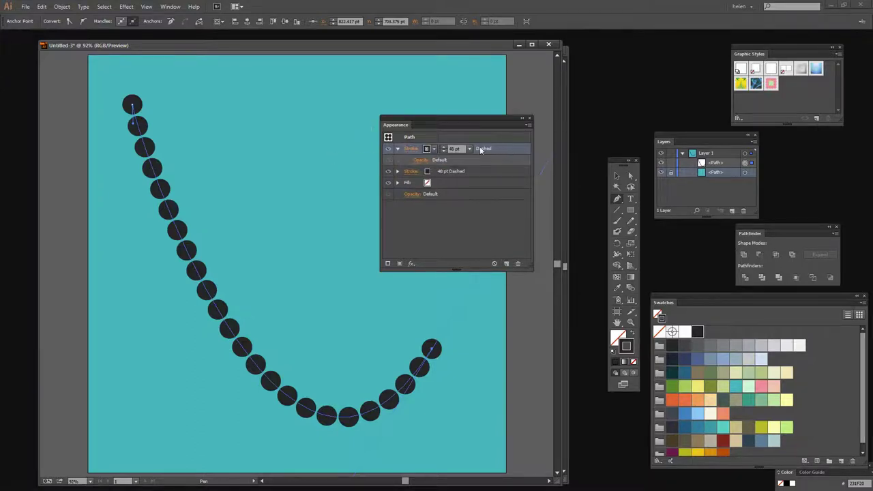
- Set the top stroke copy's colour to pink, toggling its visibility to compare with the dark stroke
left_click(434, 149)
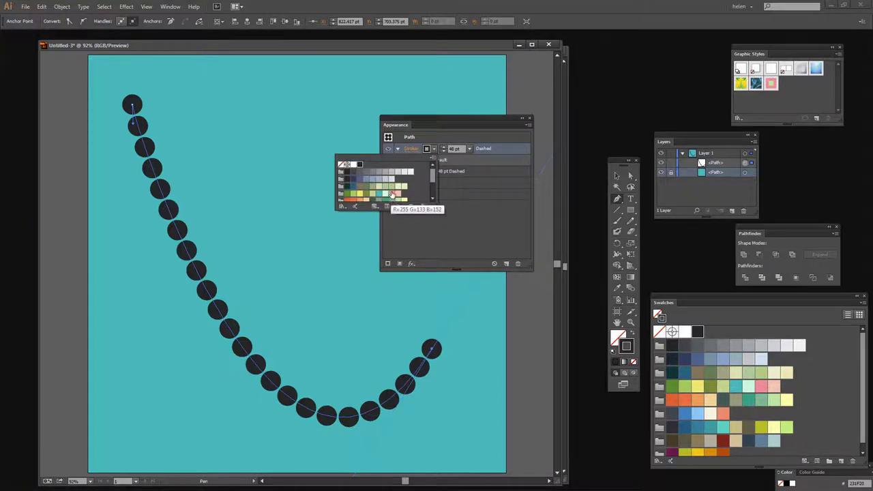
left_click(392, 195)
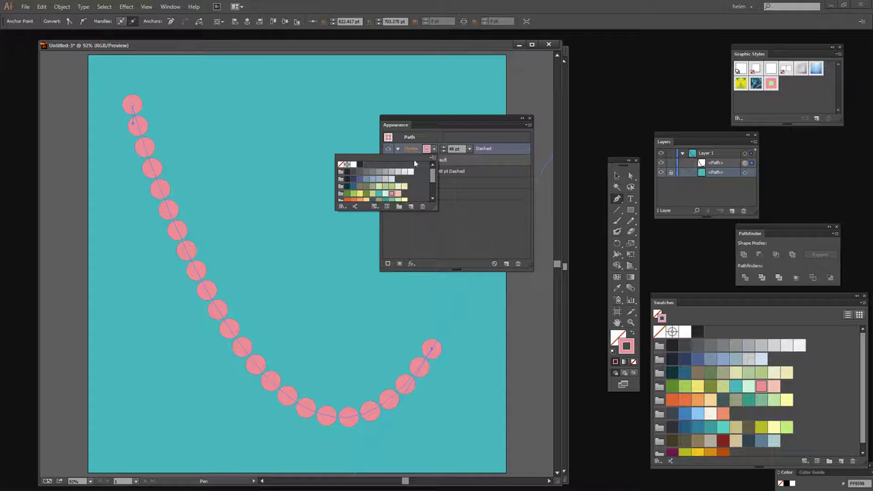
left_click(472, 213)
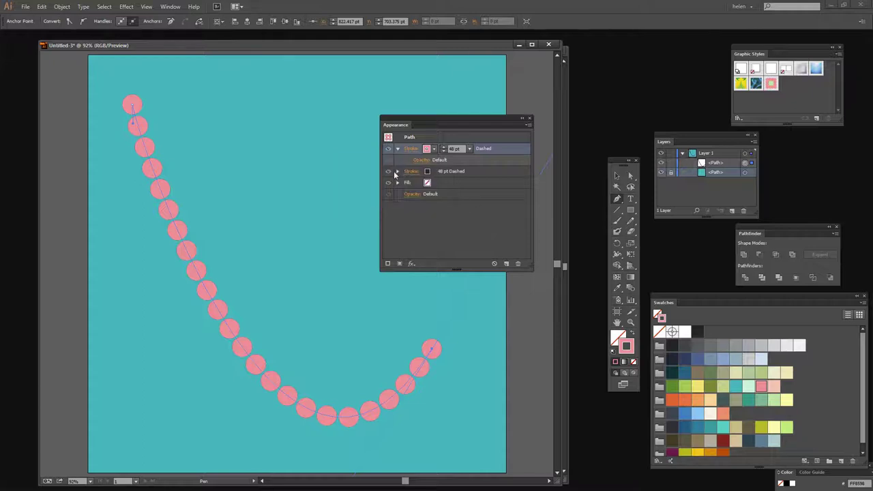
left_click(388, 149)
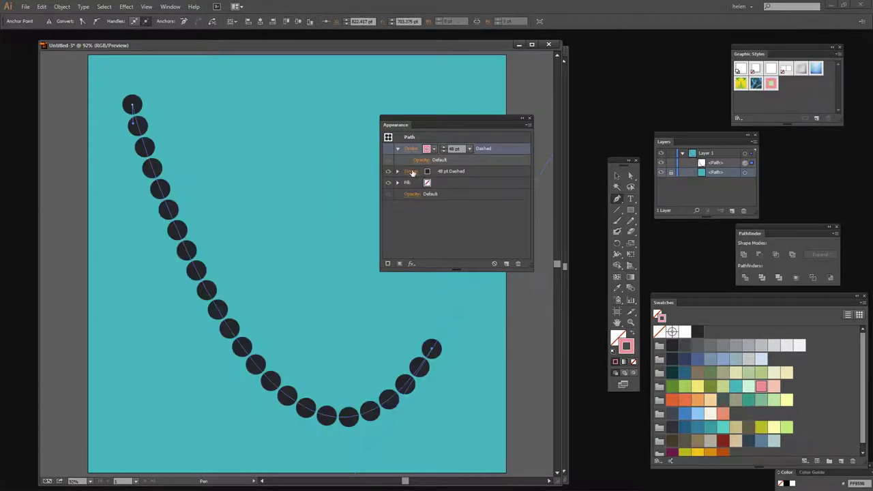
left_click(389, 148)
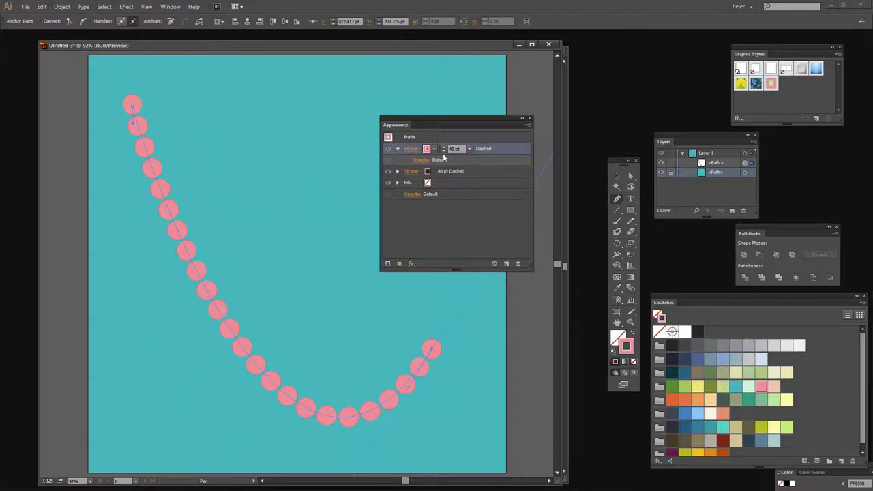
- Lower the pink stroke's weight to 43 pt so a thin dark rim shows around each dot
left_click(444, 151)
left_click(444, 151)
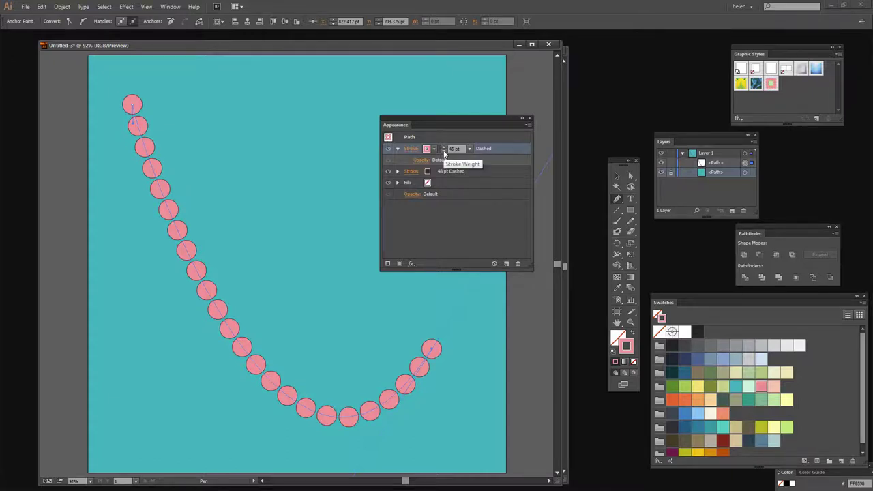
left_click(444, 152)
left_click(444, 152)
left_click(444, 152)
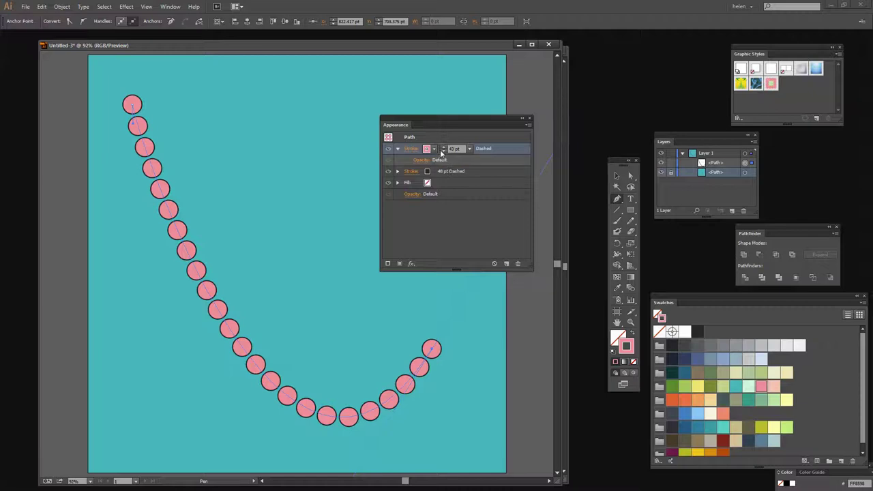
left_click(443, 152)
left_click(444, 151)
left_click(411, 149)
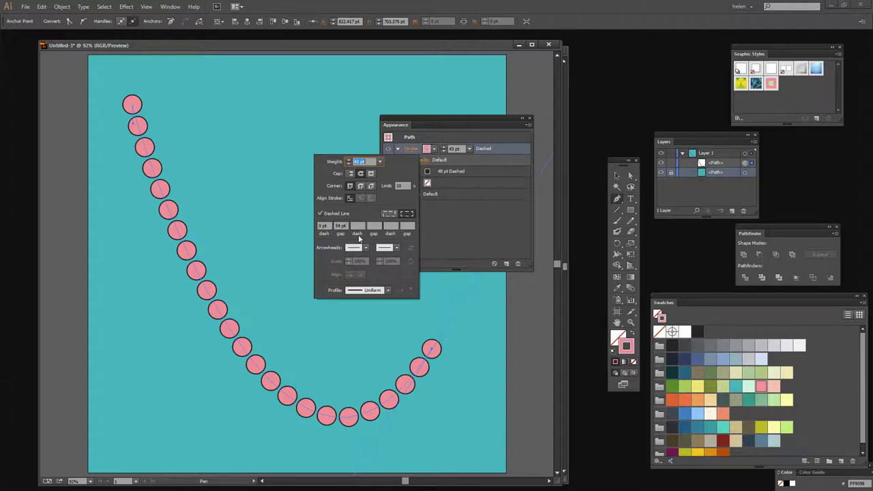
key("Escape")
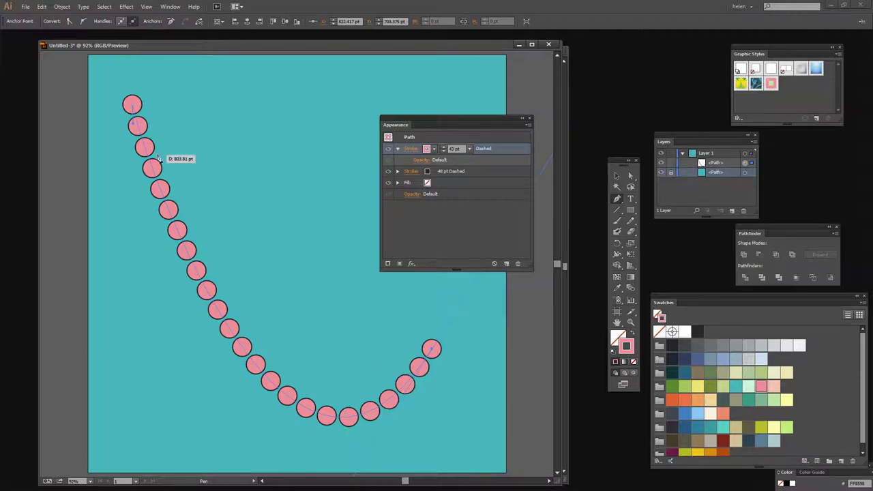
- Set the pink stroke's opacity to 0% so the beads appear solid dark
left_click(398, 149)
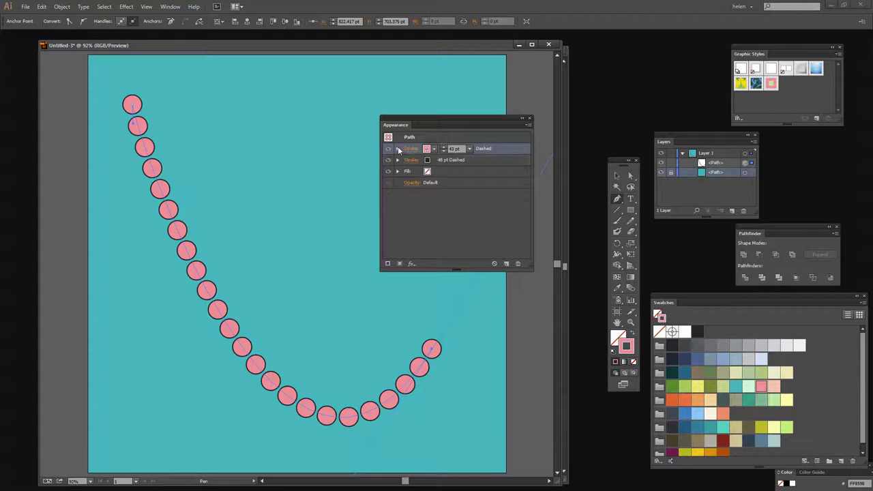
left_click(399, 149)
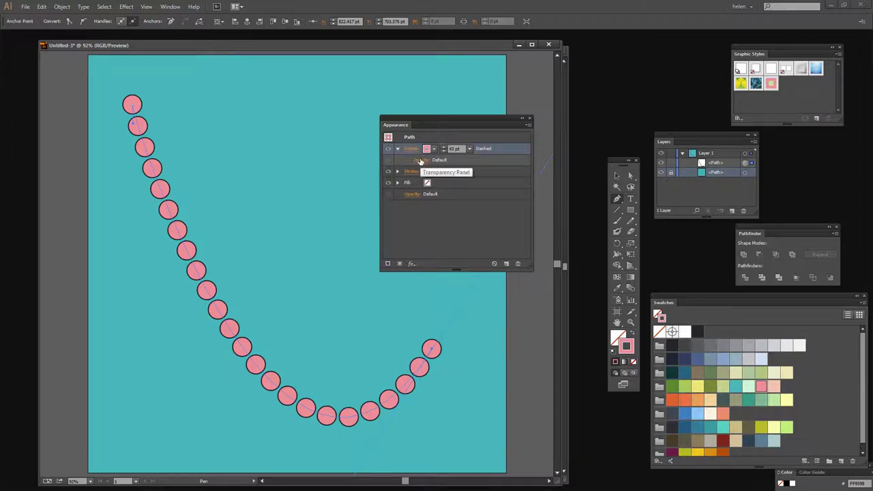
left_click(421, 162)
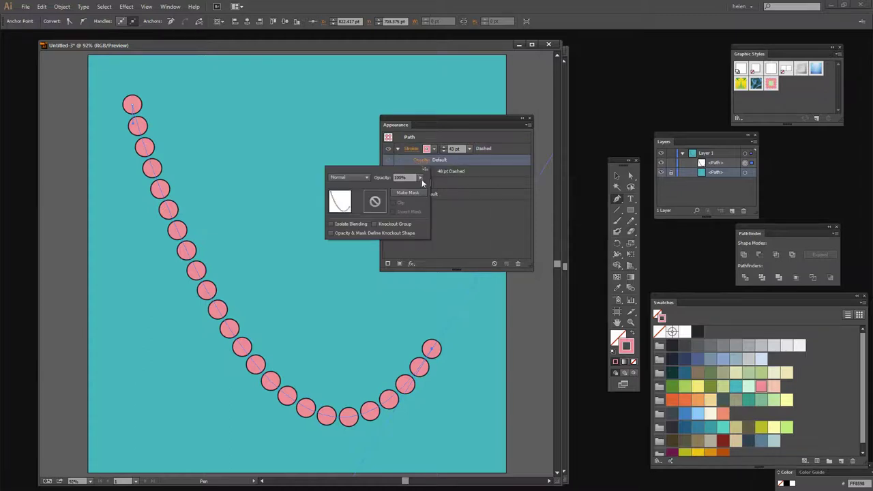
left_click(419, 178)
left_click_drag(380, 185, 374, 178)
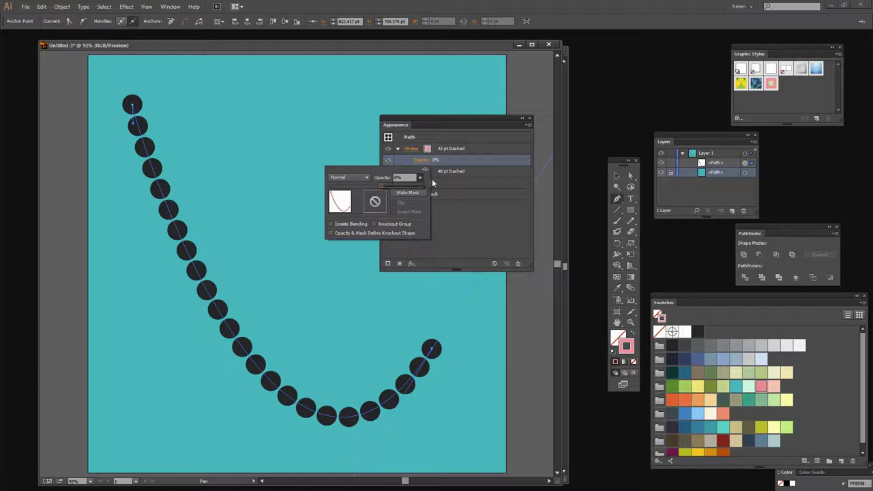
left_click(453, 161)
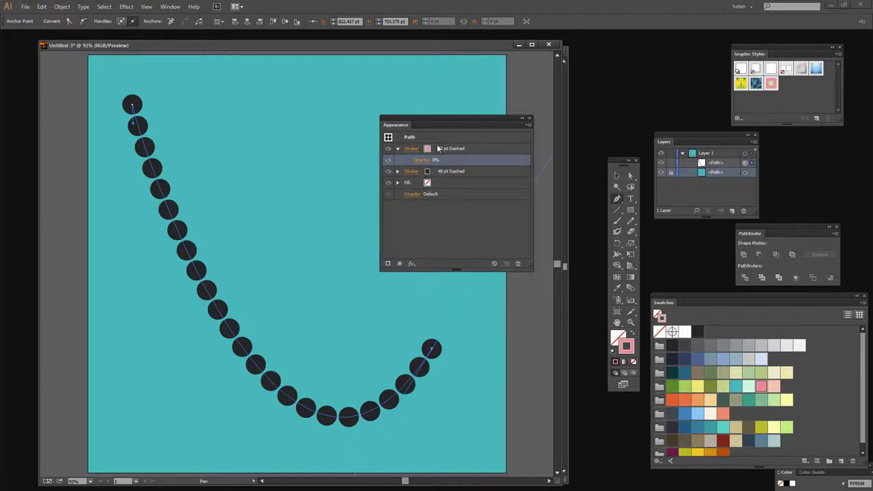
- Turn on Knockout Group in the path's Opacity settings so each bead becomes a hollow dark ring
left_click(413, 196)
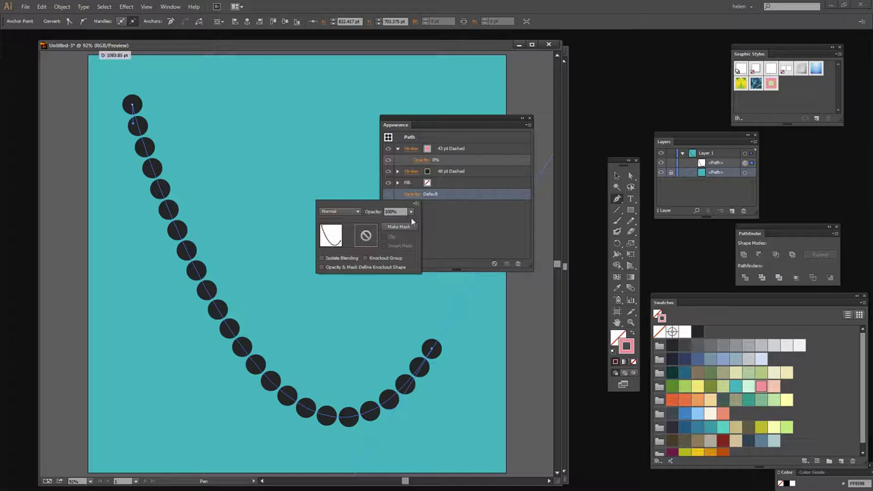
left_click(366, 260)
left_click(366, 259)
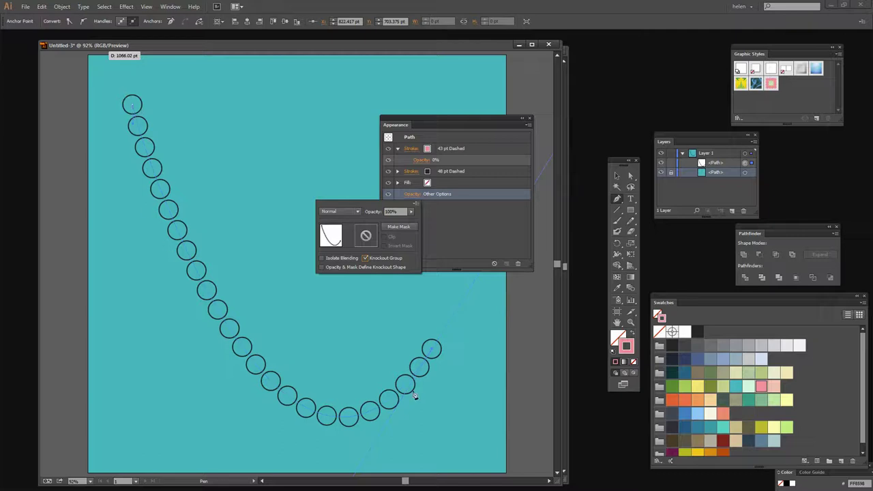
left_click(440, 232)
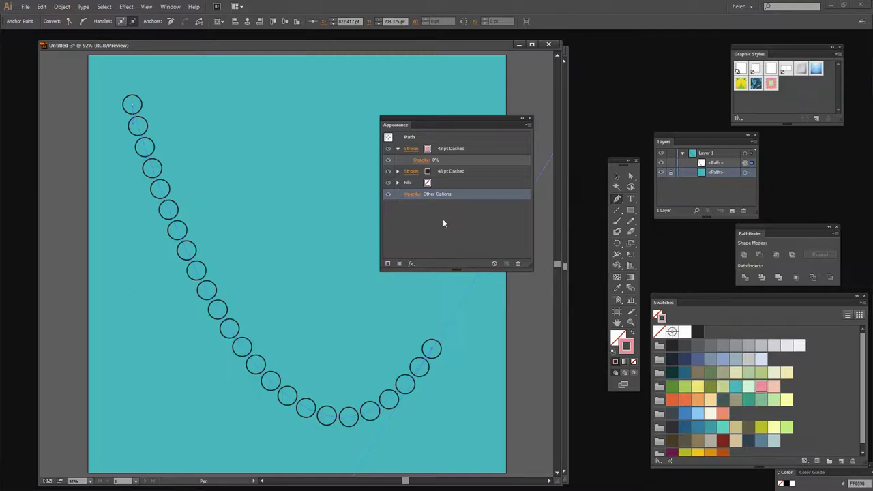
left_click(420, 162)
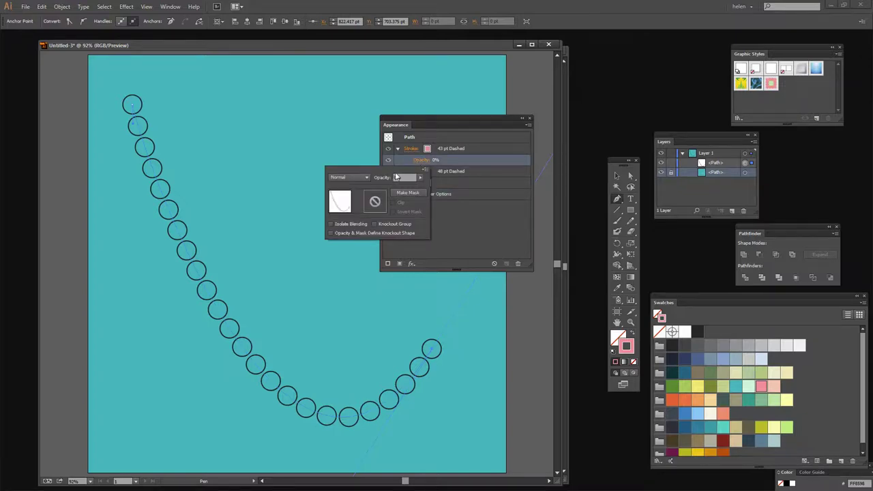
left_click(466, 217)
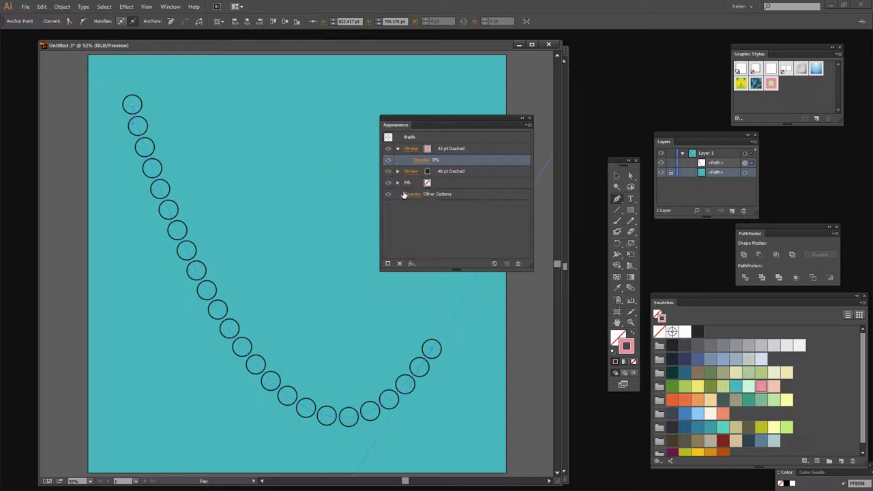
left_click(410, 196)
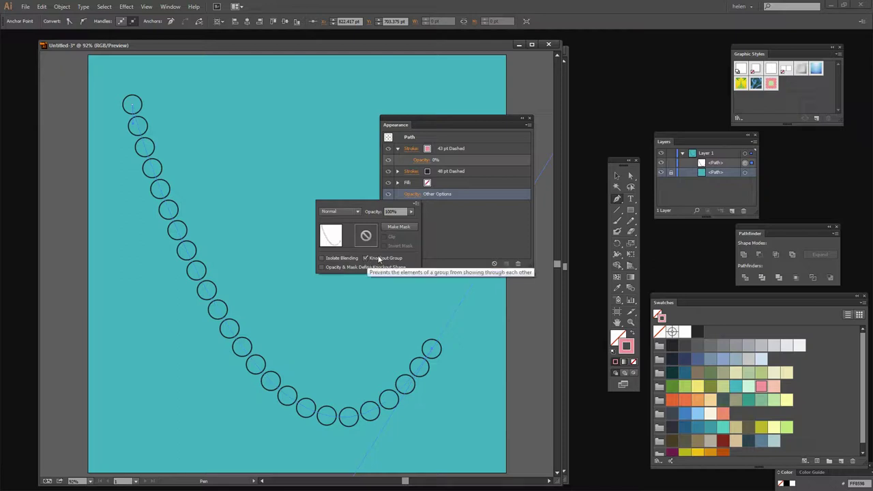
left_click(446, 247)
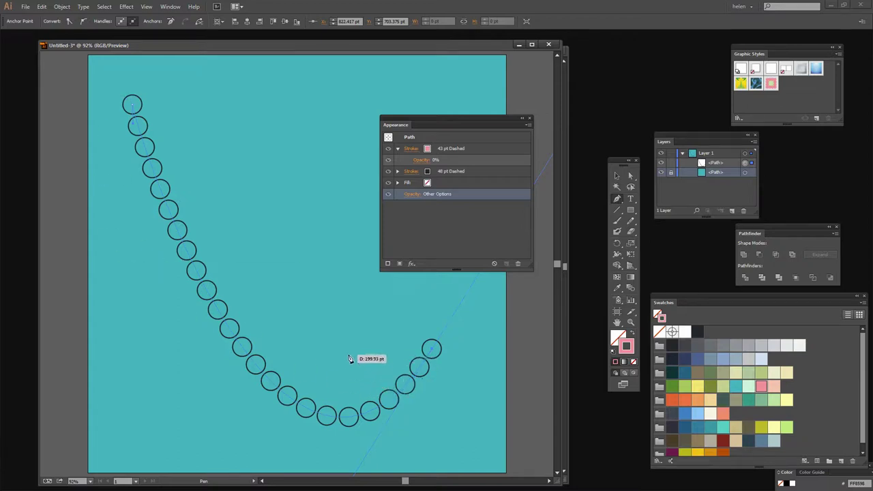
- Drag the styled path into Graphic Styles to save the hollow-circle chain as a new style
key("v")
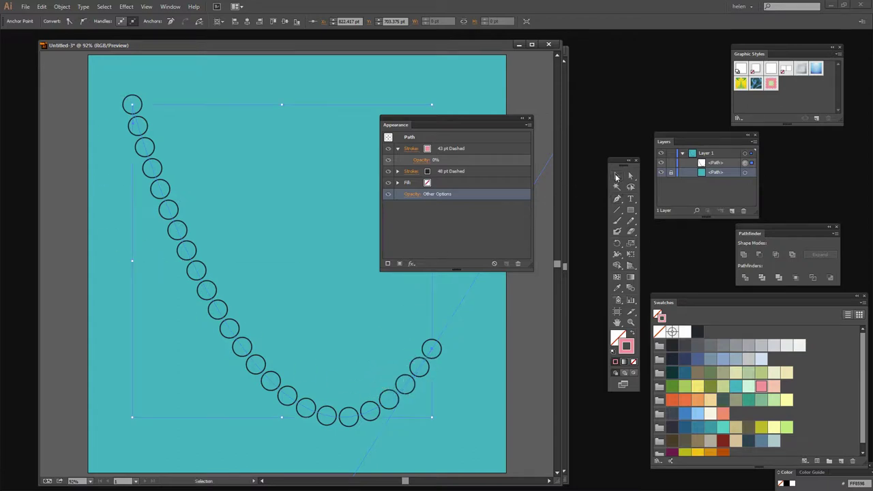
left_click(528, 120)
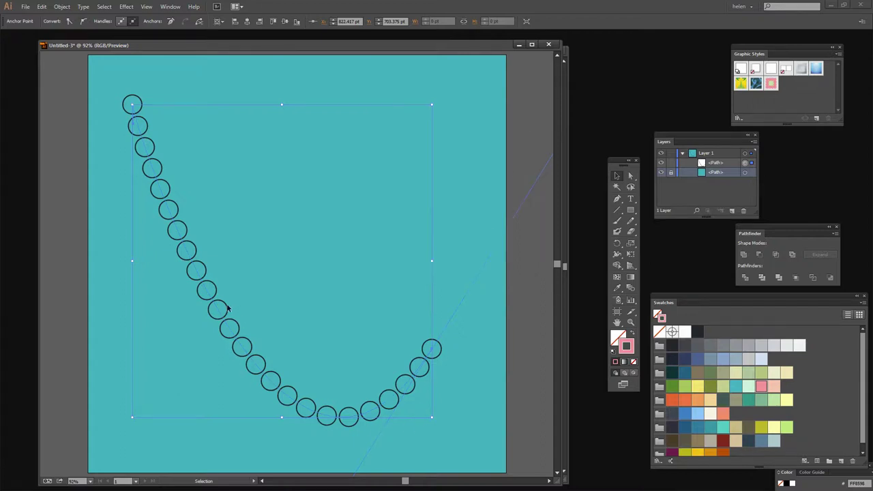
left_click_drag(219, 313, 790, 90)
left_click_drag(767, 53, 646, 62)
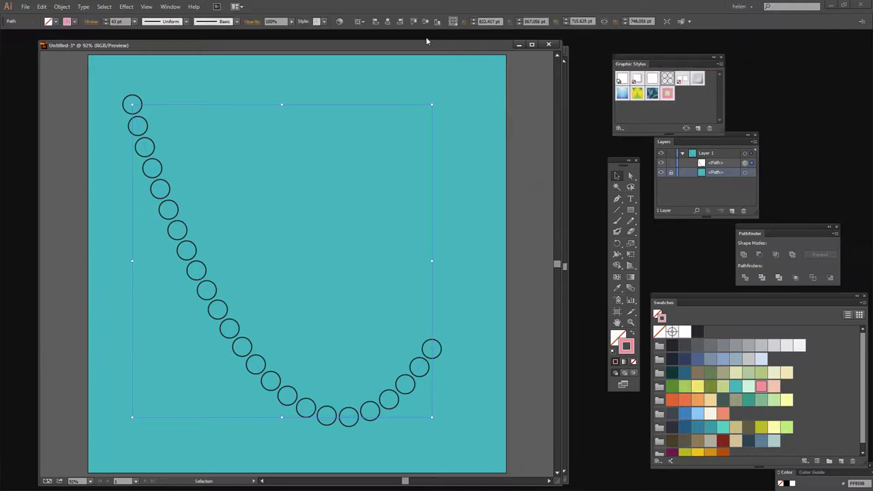
- Dismiss the panel list without choosing anything and return to the Pen tool
left_click(170, 7)
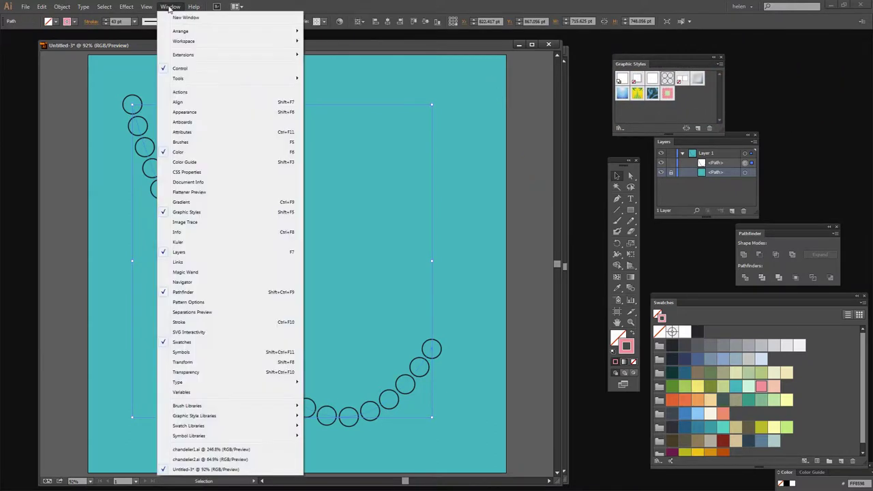
left_click(382, 46)
left_click(617, 198)
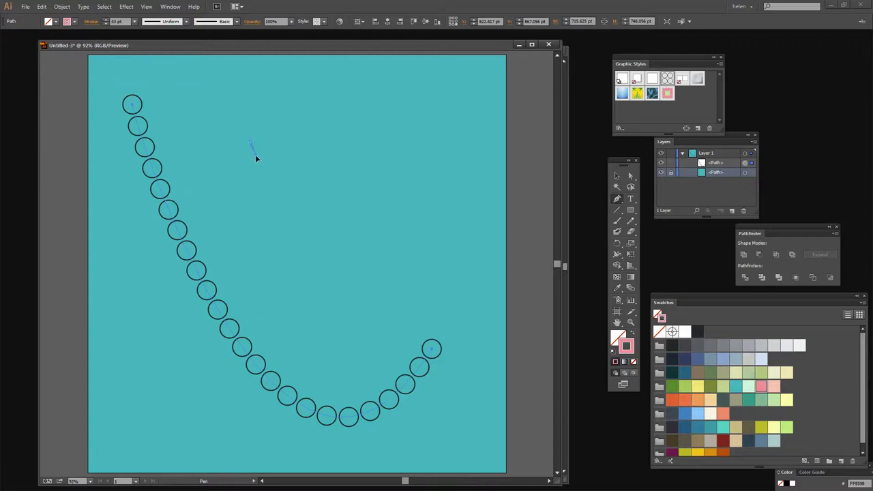
- Draw a short curved arc above the first chain and apply the saved hollow-circle style
left_click_drag(256, 154, 256, 156)
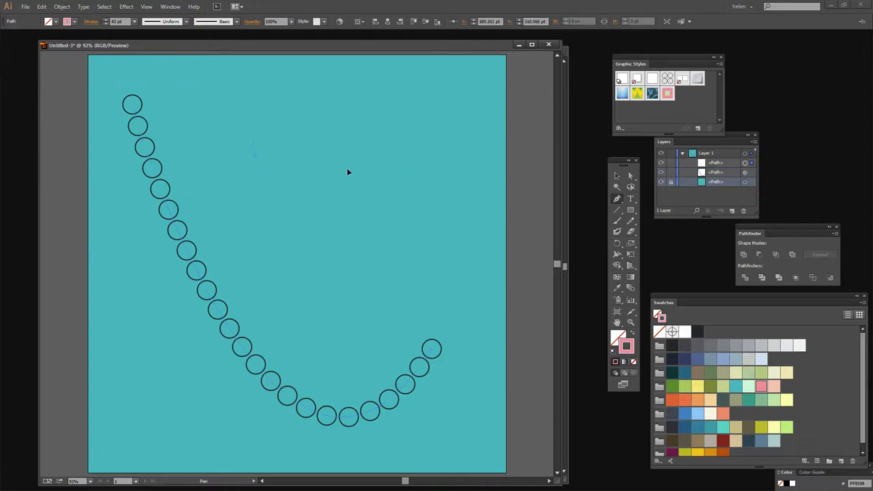
left_click_drag(376, 135, 386, 128)
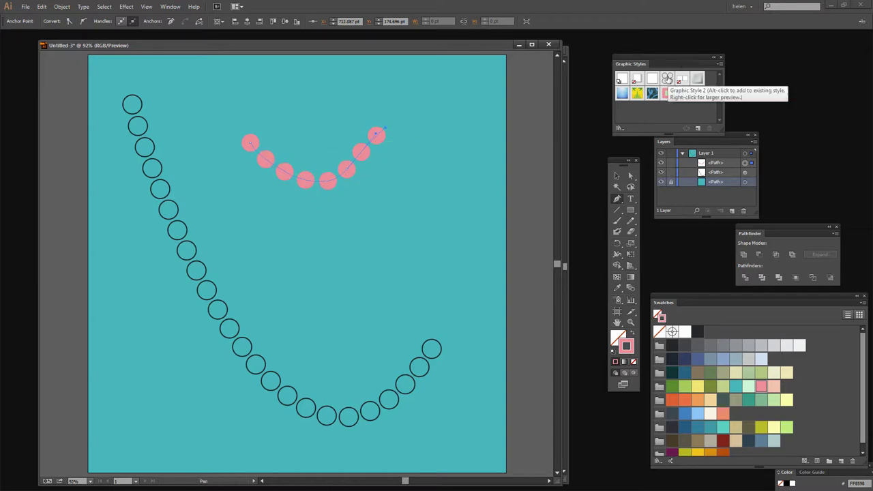
left_click(668, 79)
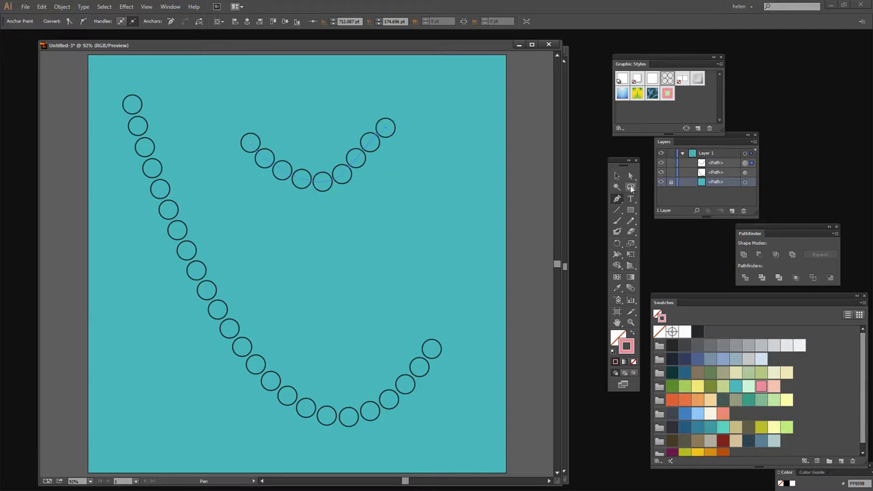
- Delete an unwanted straight path, draw a large sweeping loop, and apply the hollow-circle style
left_click(618, 200)
left_click_drag(268, 251, 275, 266)
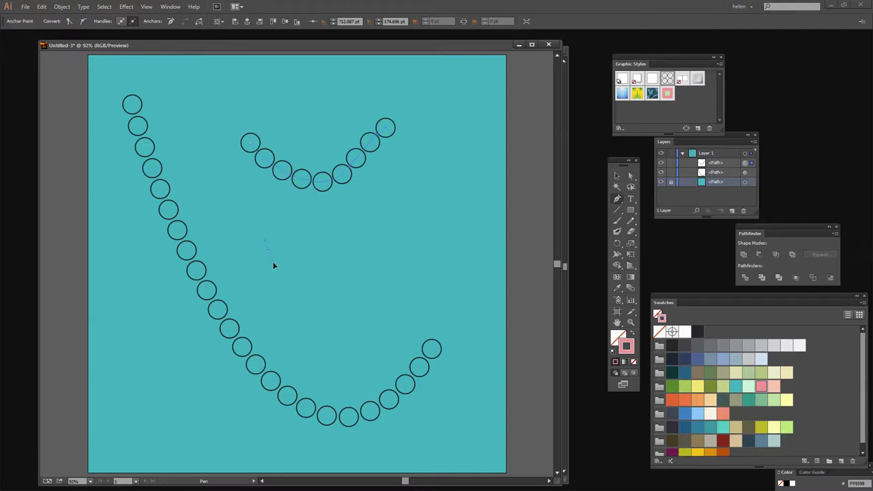
left_click(460, 191)
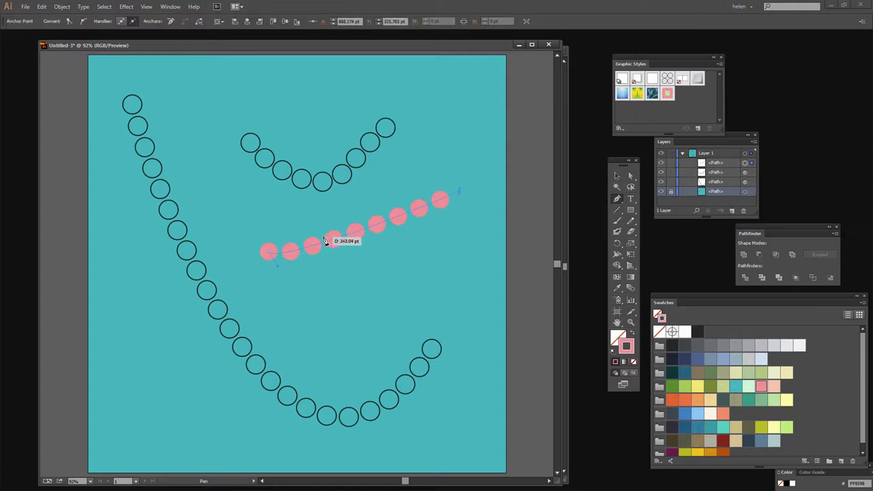
key("Delete")
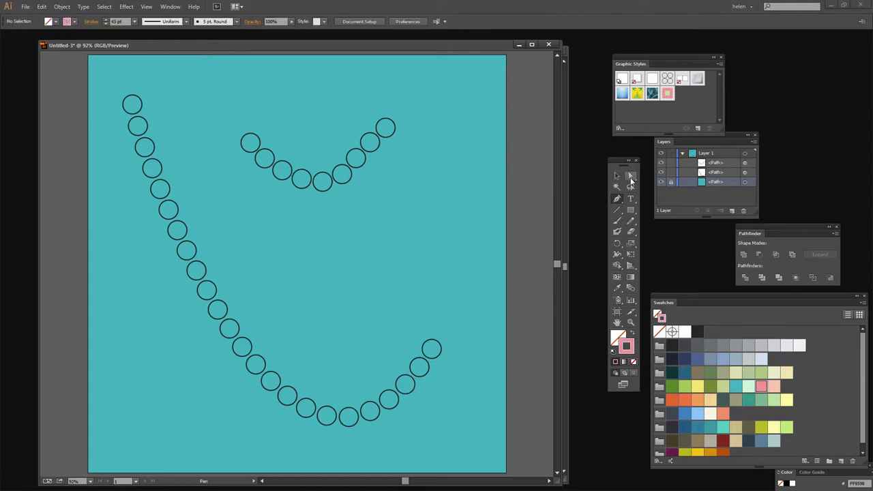
left_click_drag(271, 260, 285, 289)
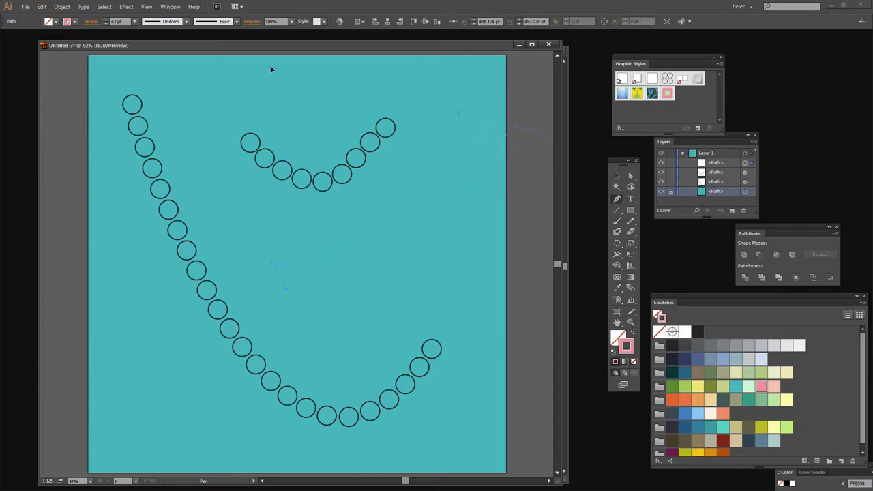
left_click_drag(275, 66, 287, 60)
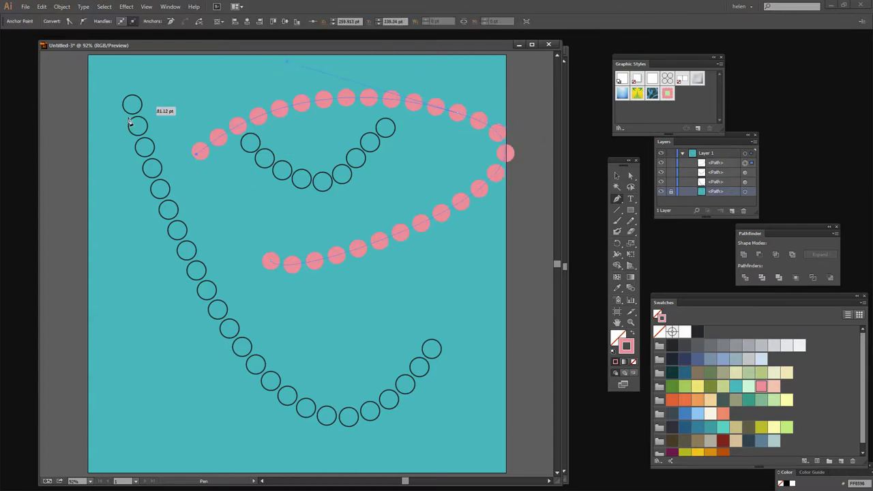
left_click(667, 80)
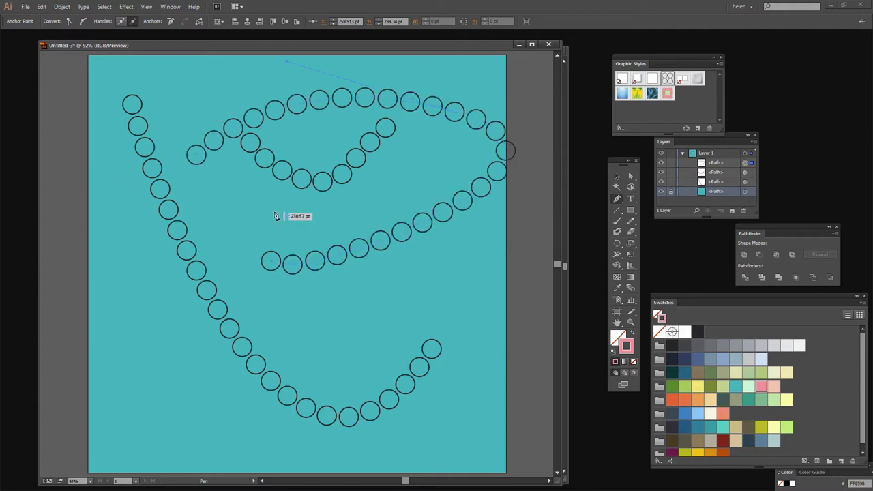